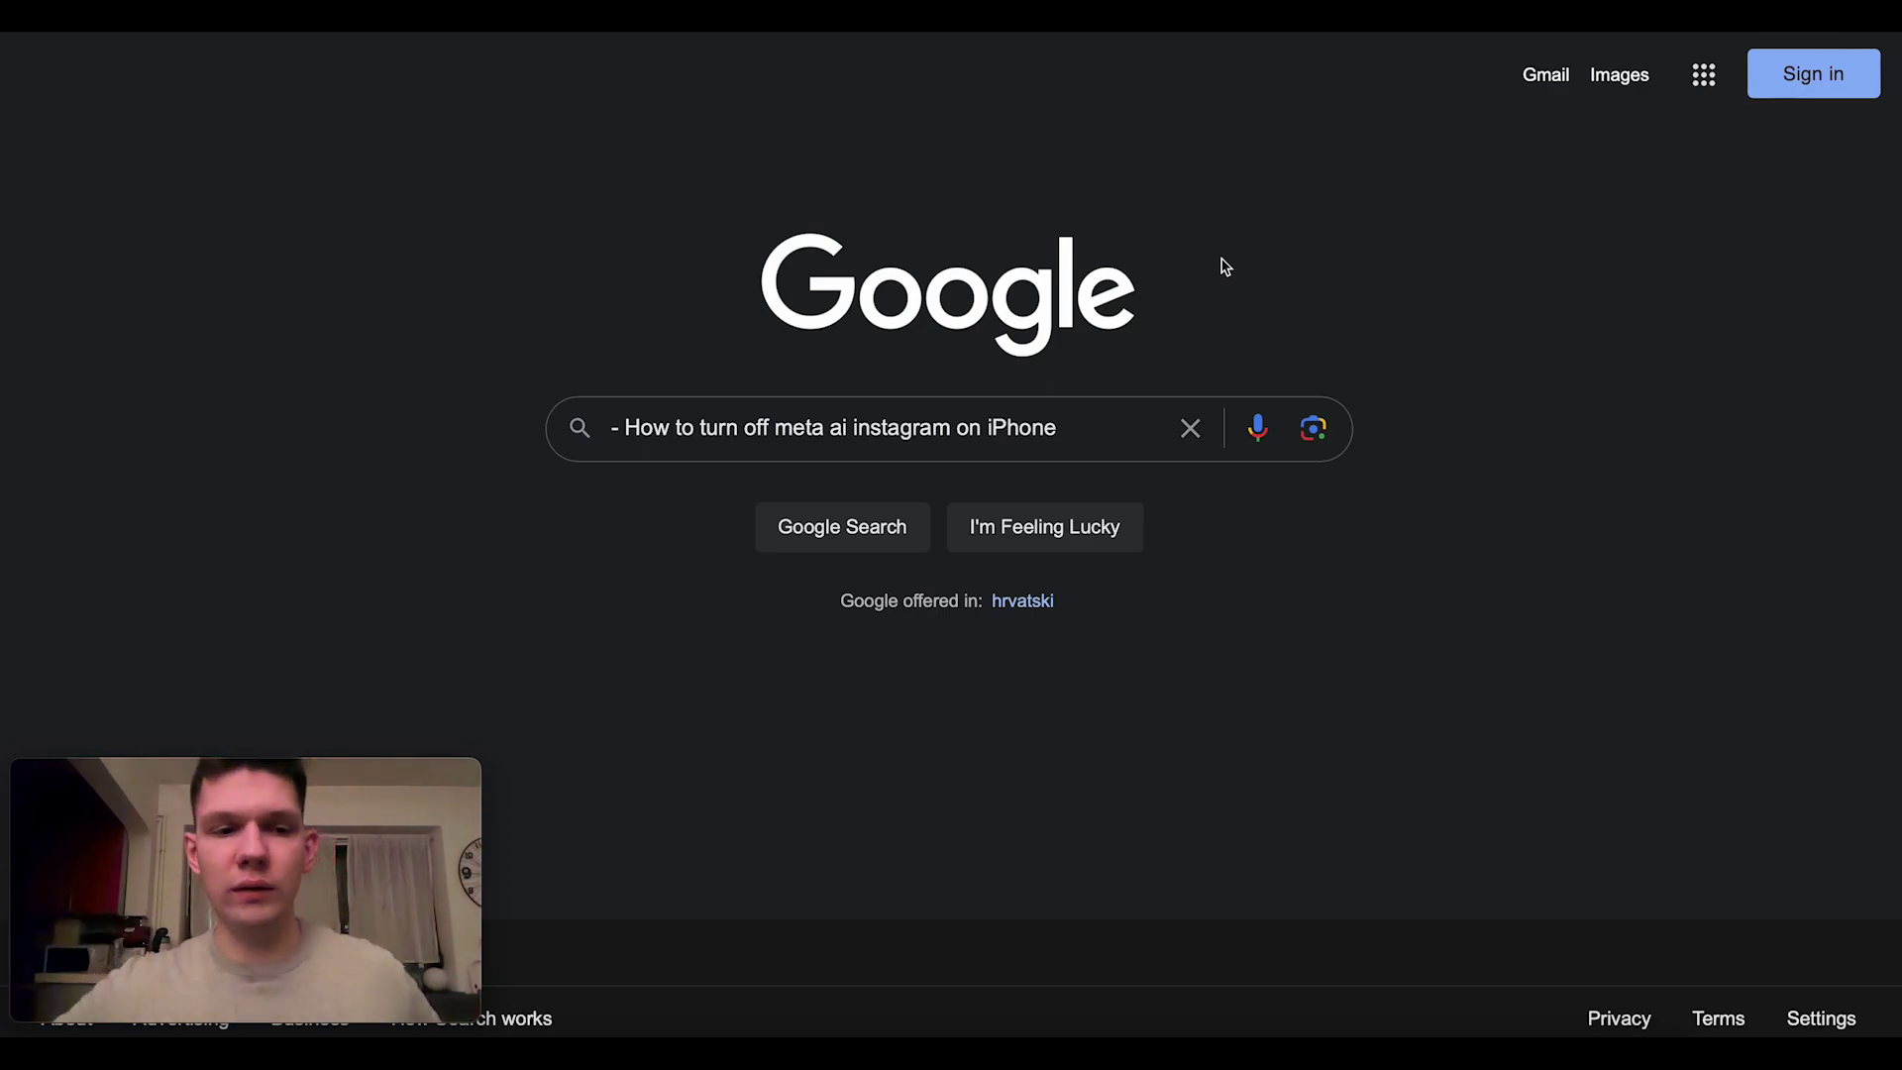
- Submit the query on turning off Meta AI on Instagram for iPhone
key(Return)
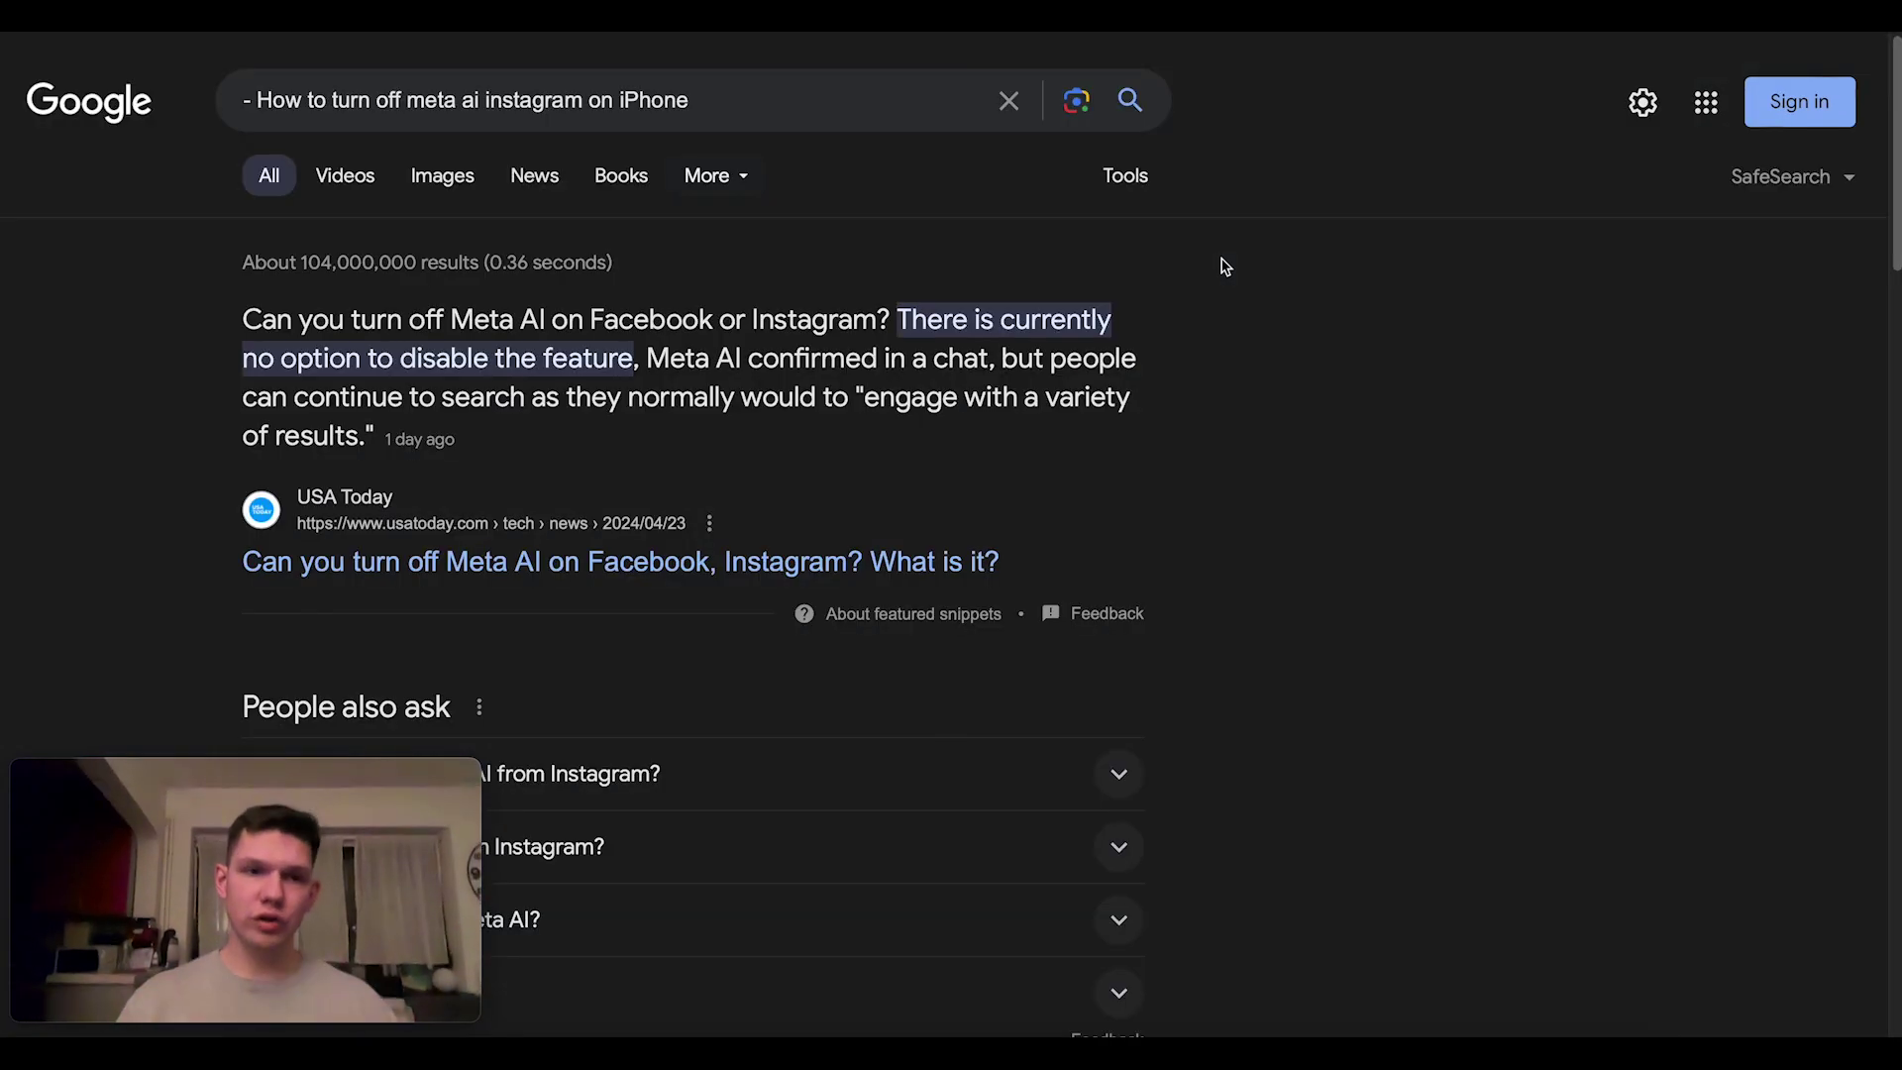
- Highlight the USA Today snippet text from 'Meta AI confirmed' through 'of results.'
double_click(810, 319)
click(581, 306)
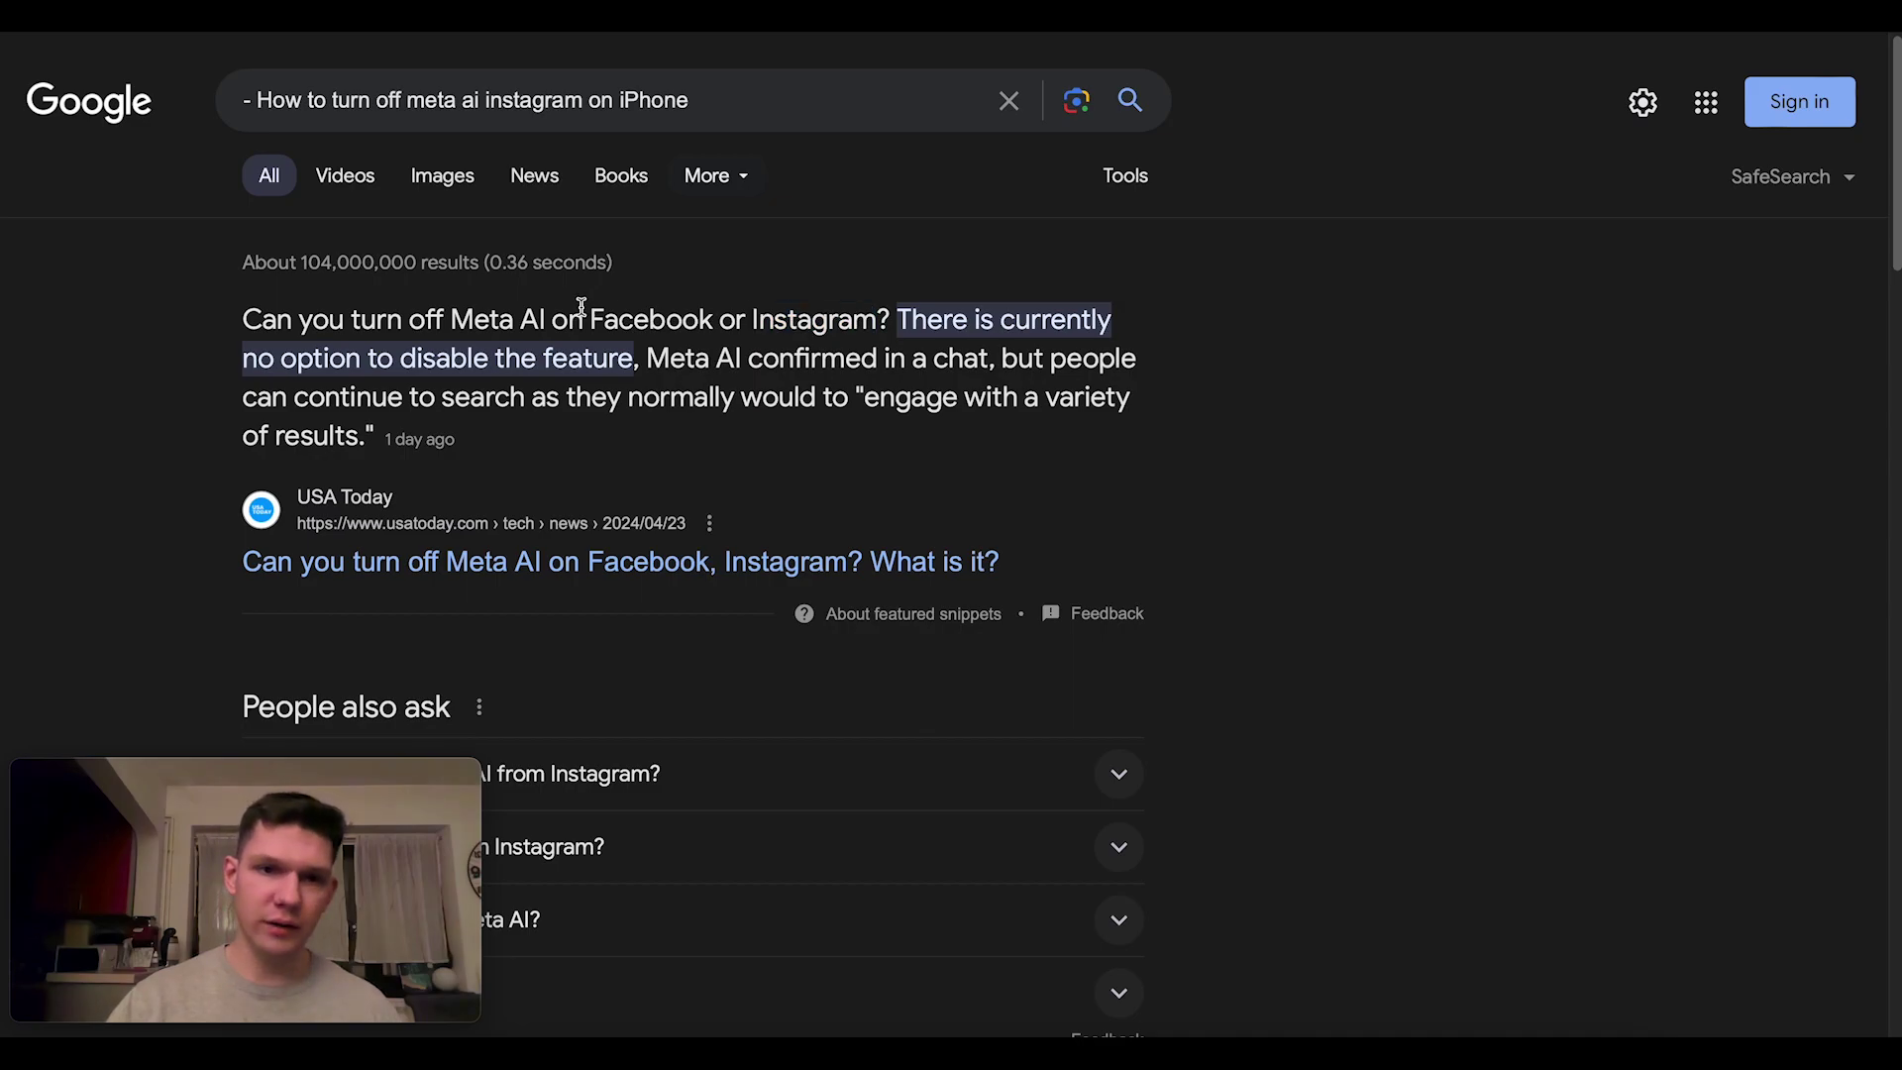
drag(587, 315, 981, 441)
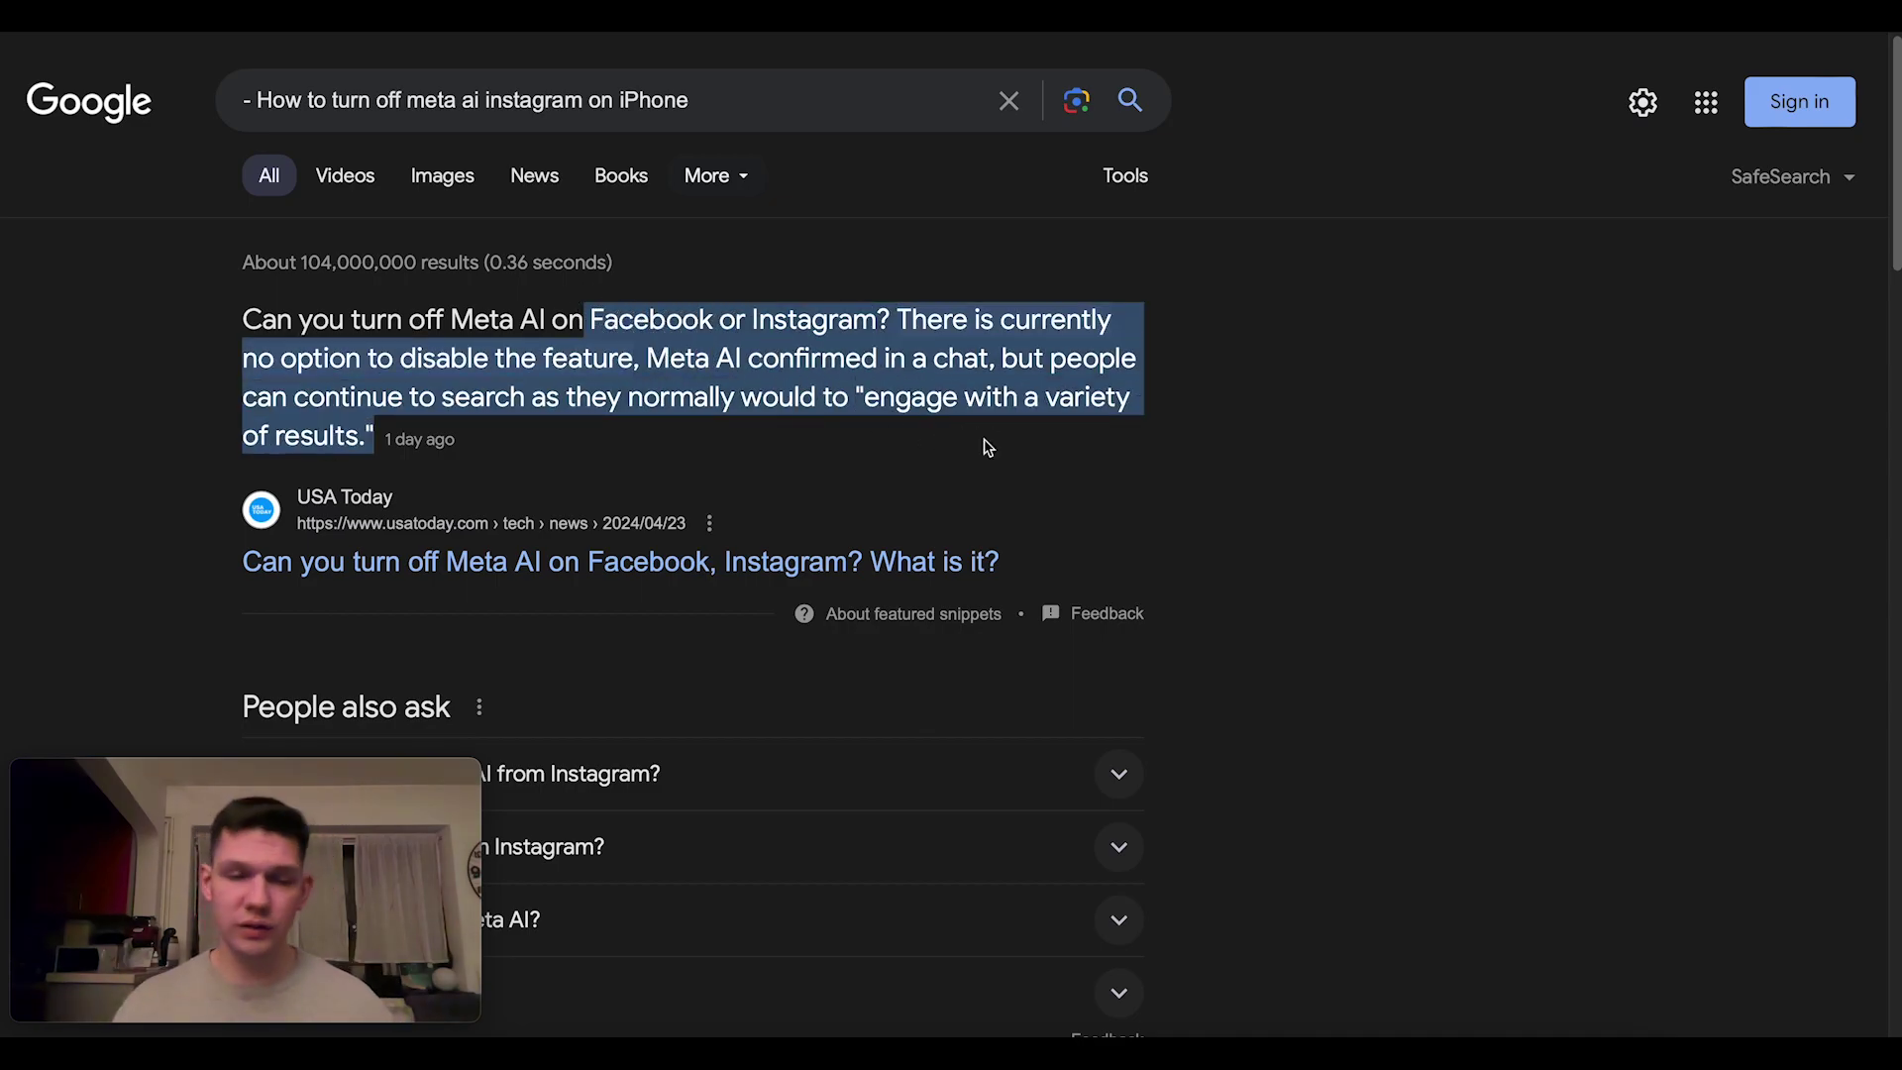
drag(648, 360, 735, 431)
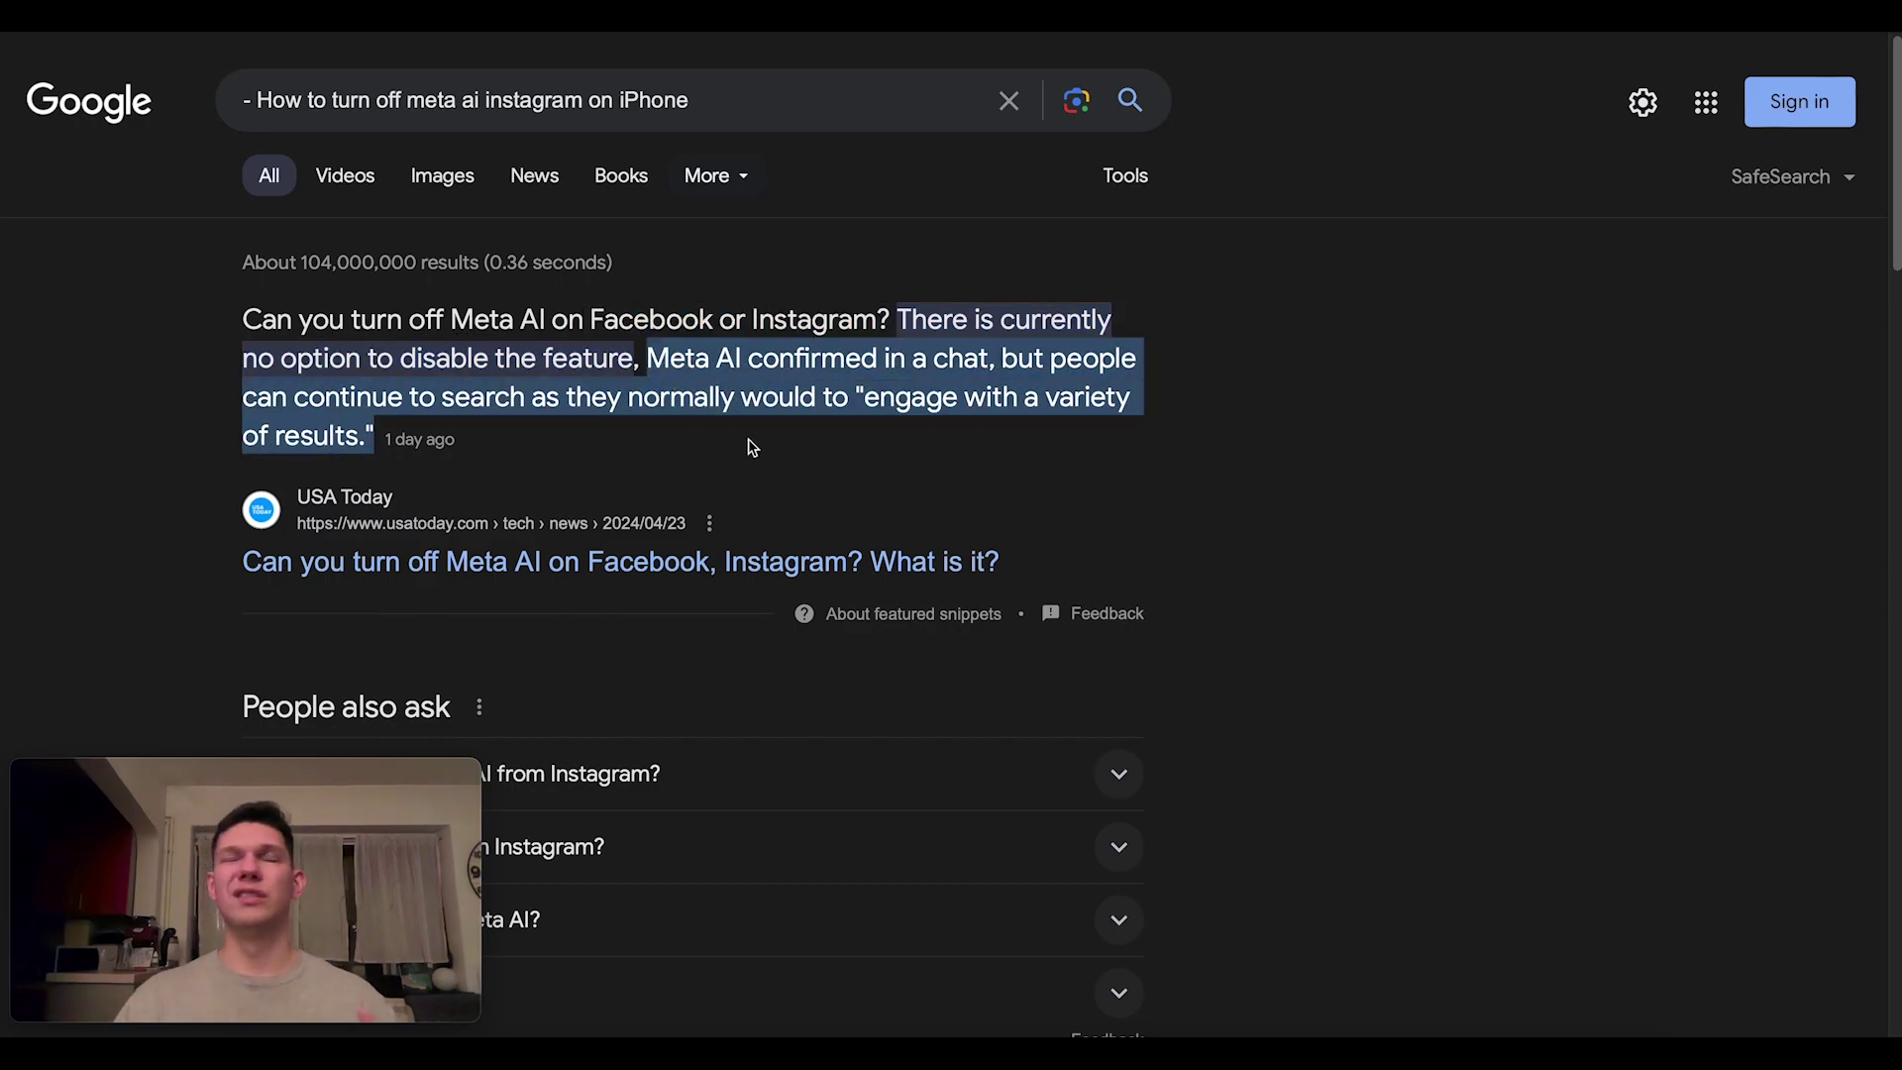